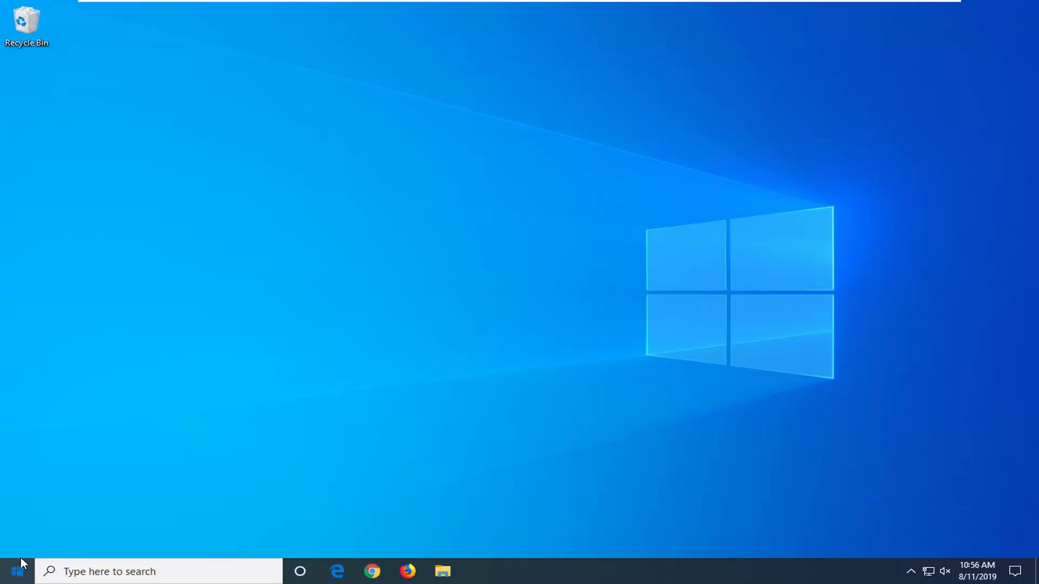
- Search Windows for 'troubleshoot' and open the Troubleshoot settings page
left_click(17, 567)
type("troube")
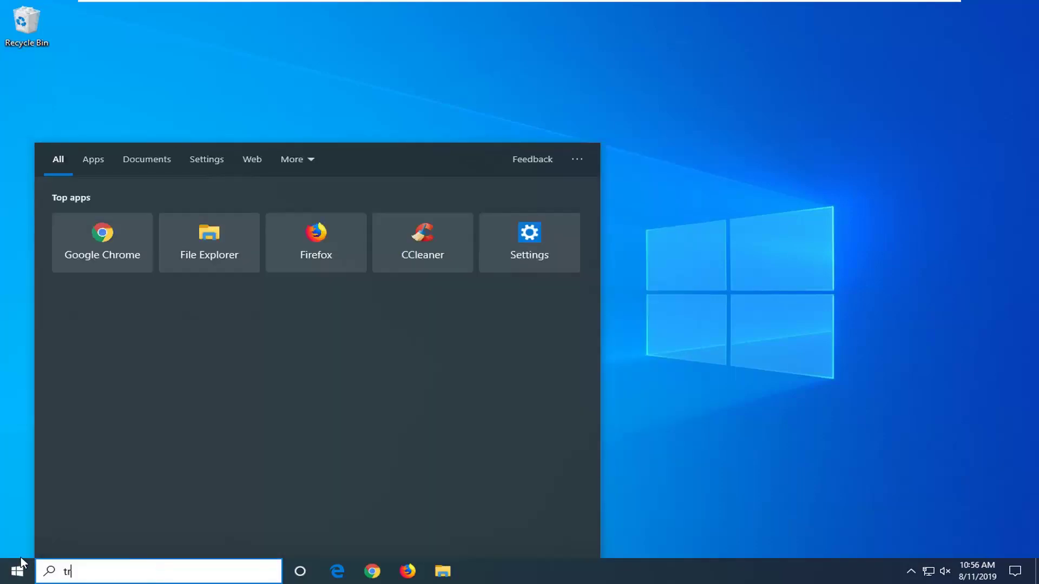
type("lsho")
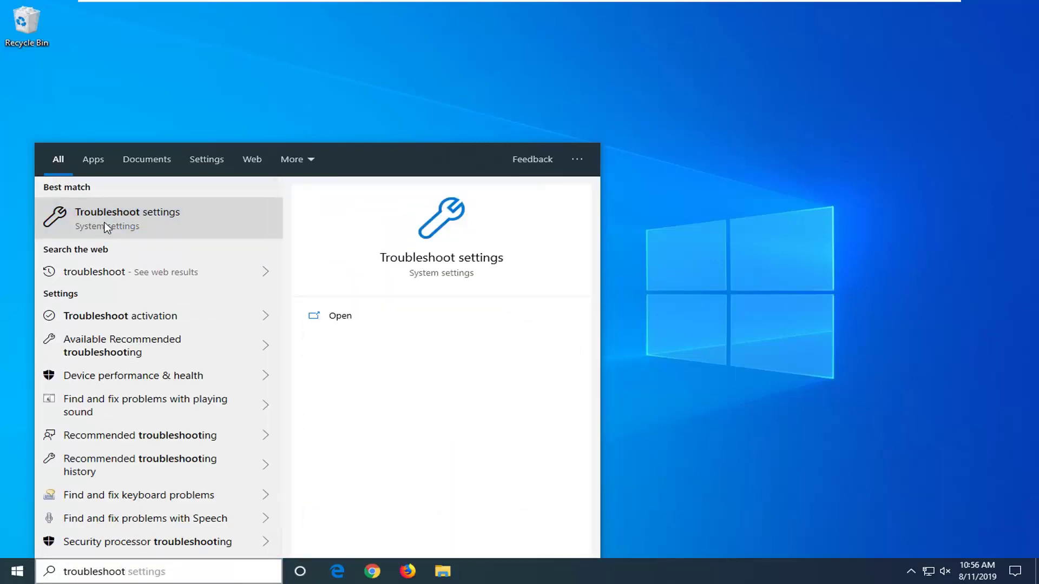
left_click(106, 227)
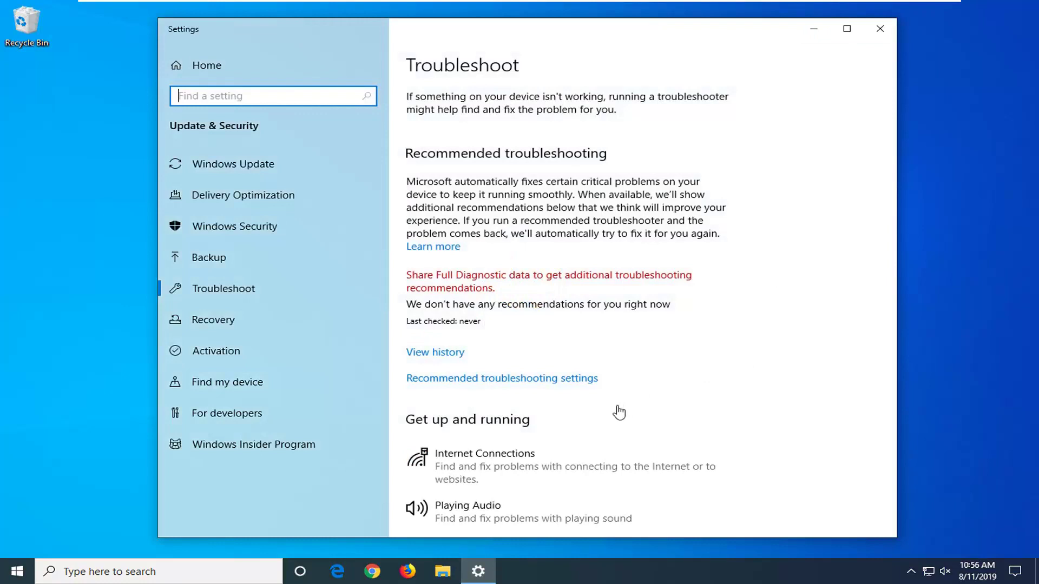
- Scroll down the Troubleshoot page and expand the Windows Store Apps troubleshooter entry
scroll(732, 372, "down", 3)
scroll(733, 371, "down", 4)
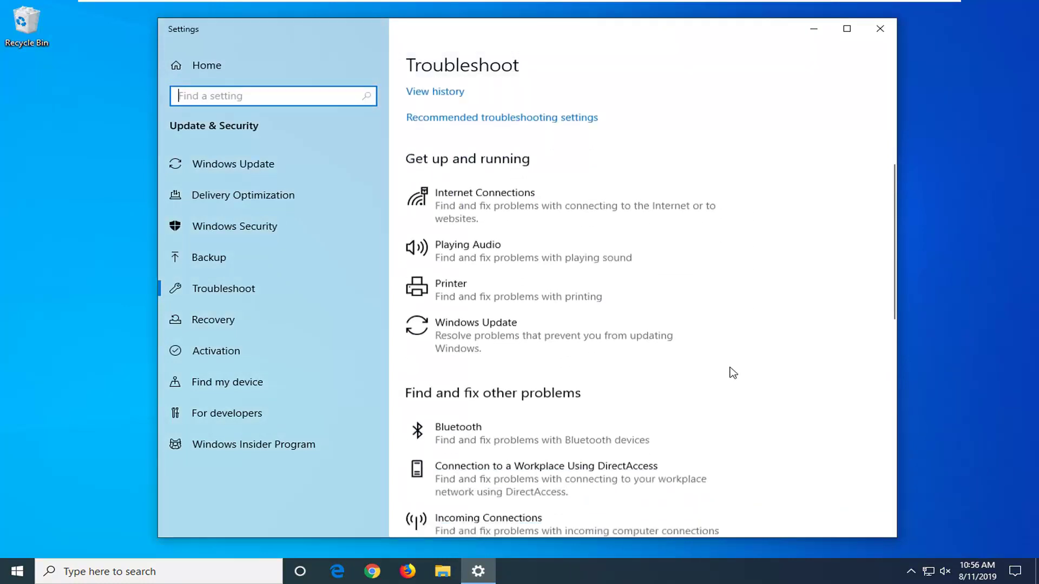
scroll(550, 277, "down", 10)
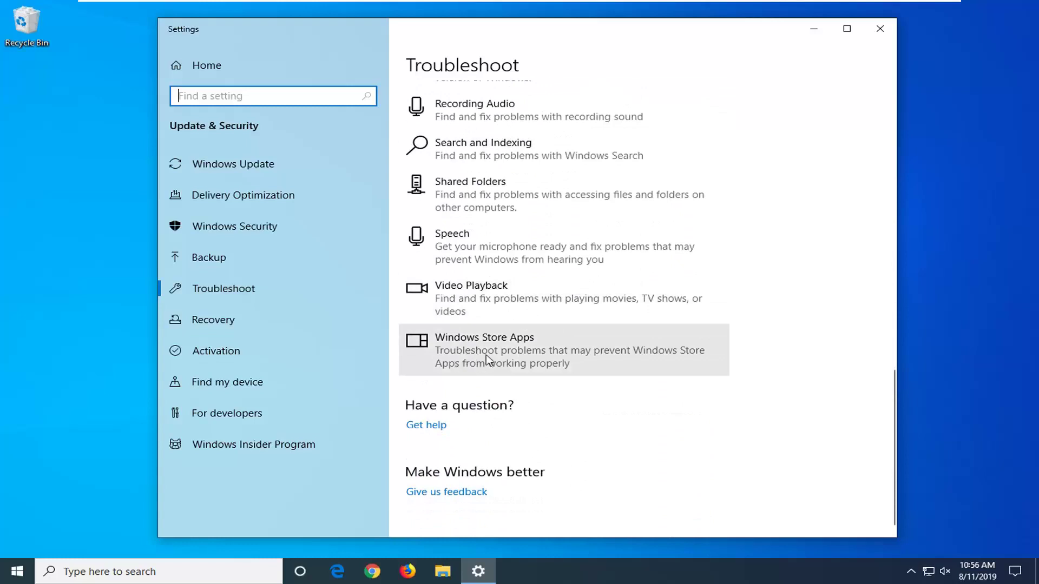
left_click(486, 357)
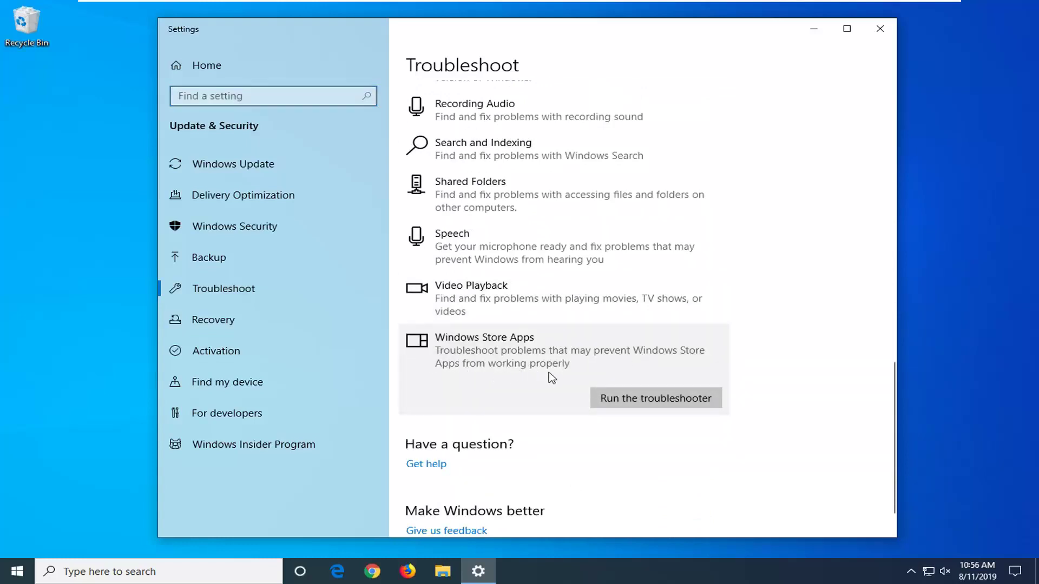
- Run the Windows Store Apps troubleshooter past the sign-in prompt to its 'Microsoft account required' result
left_click(652, 400)
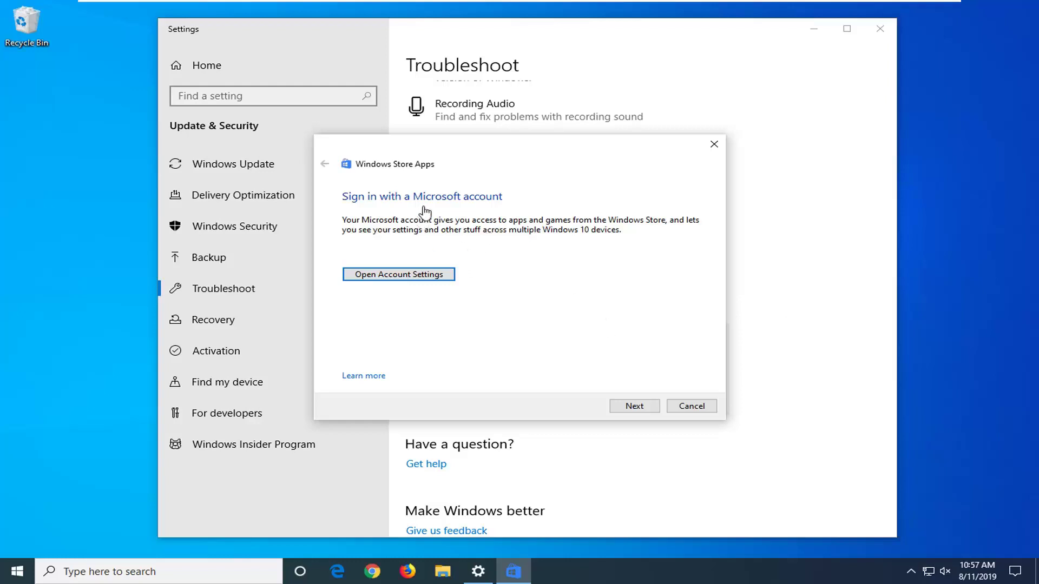
left_click(631, 407)
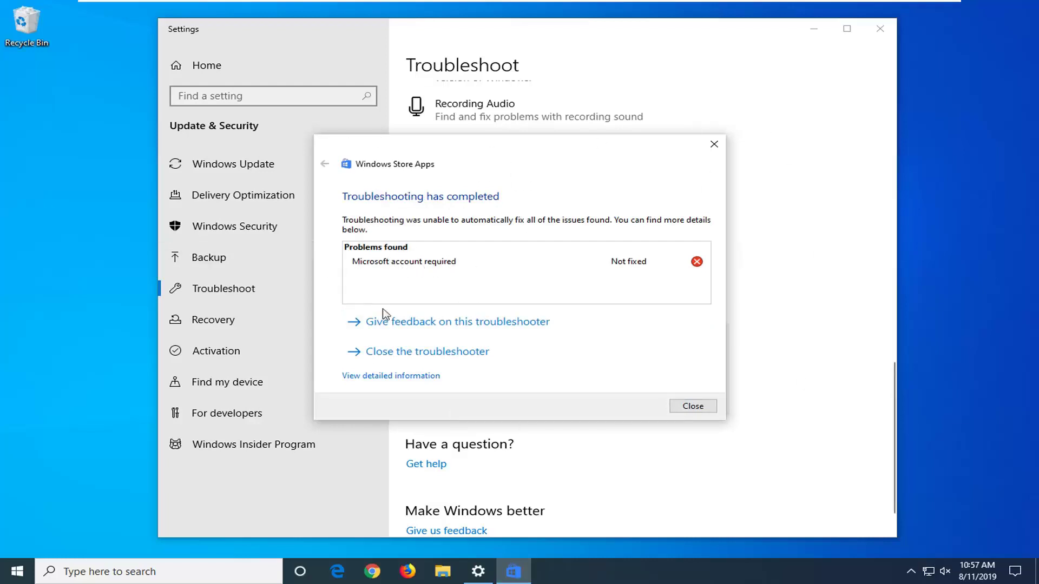
- Close the finished troubleshooter and go to Apps & features in Settings
left_click(693, 407)
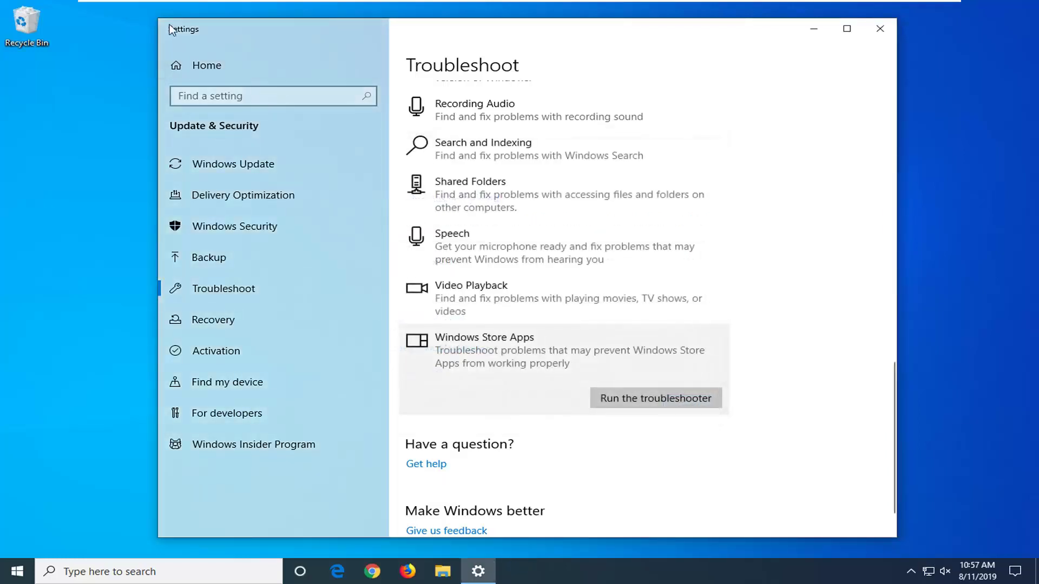
left_click(183, 67)
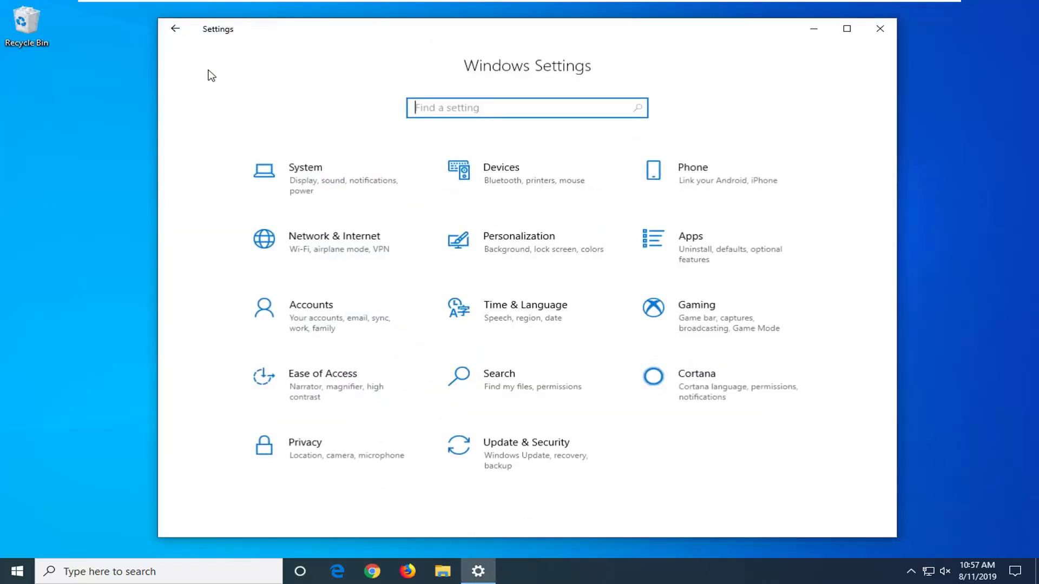
left_click(687, 249)
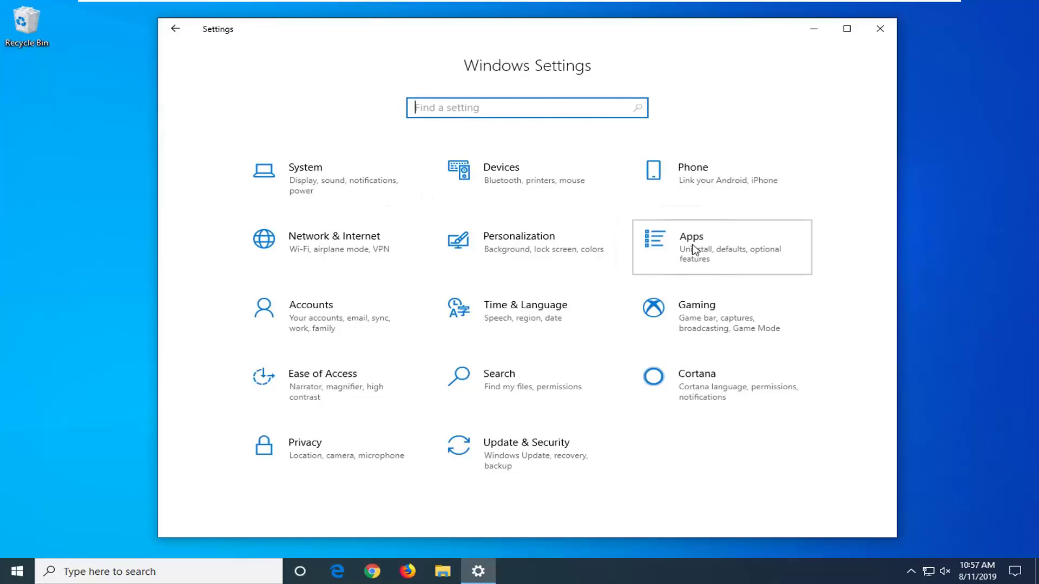
- Filter the installed apps list to 'photo' and select Microsoft Photos
left_click(440, 308)
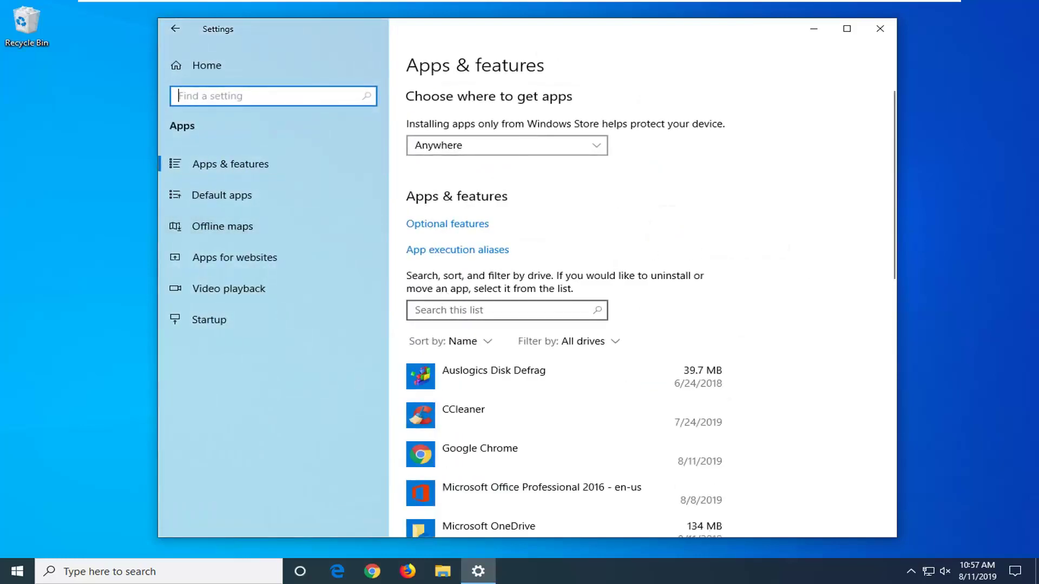
type("microsoft")
key("ctrl+a")
type("photo")
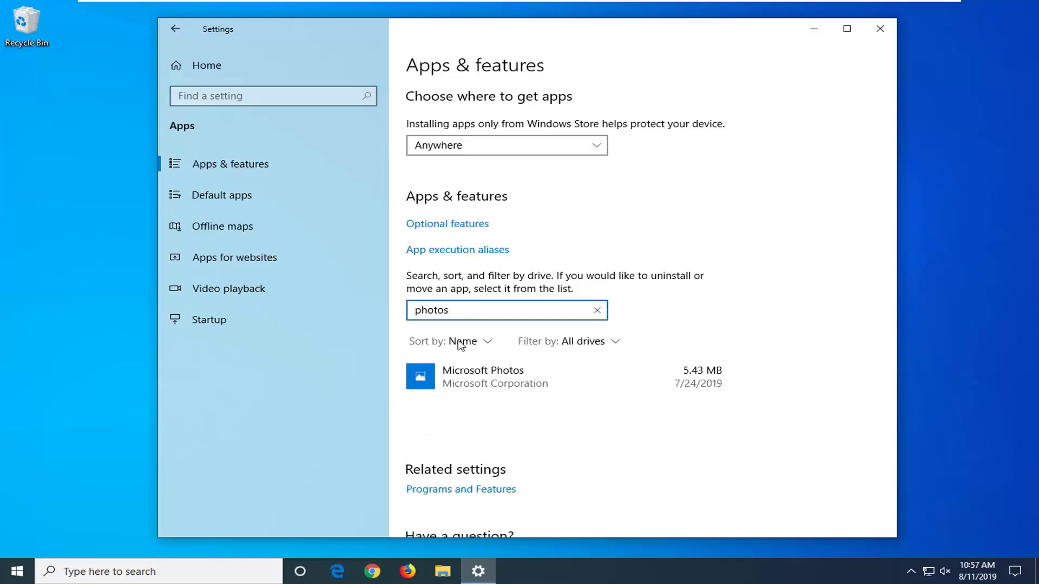
left_click(464, 381)
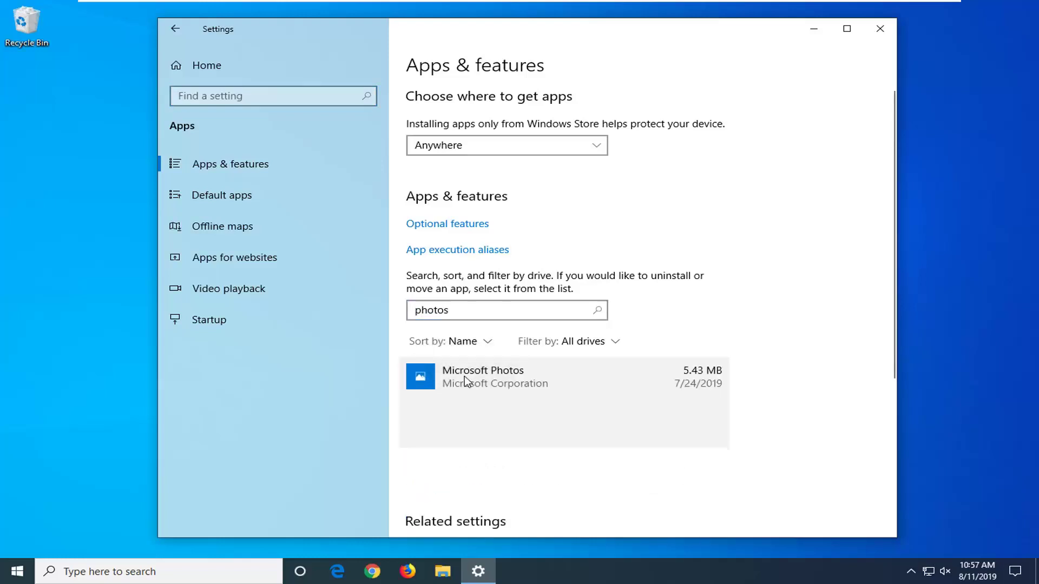
- Open Microsoft Photos' advanced options and repair the app
left_click(478, 397)
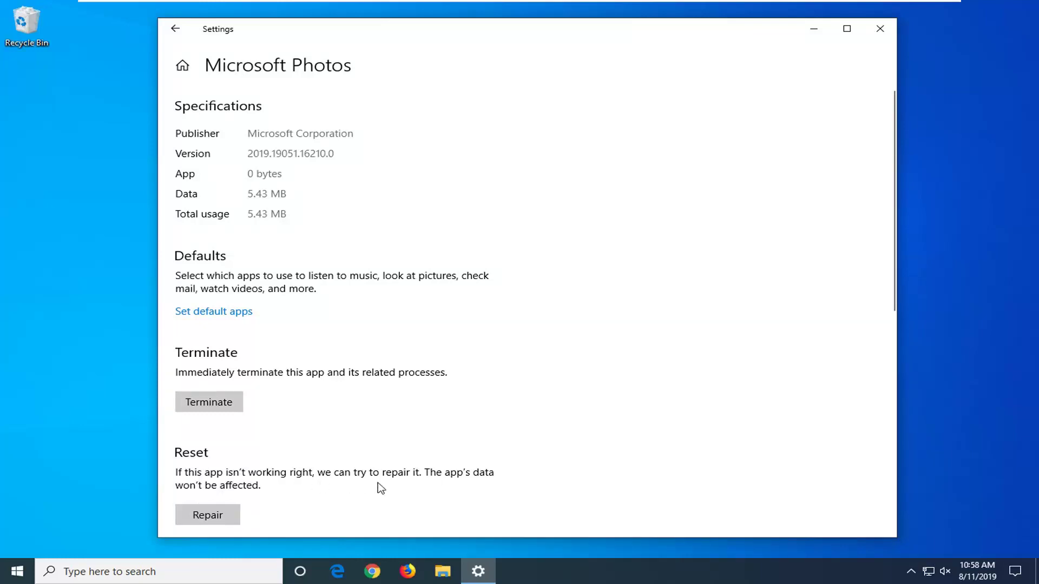
left_click(206, 516)
scroll(202, 518, "down", 5)
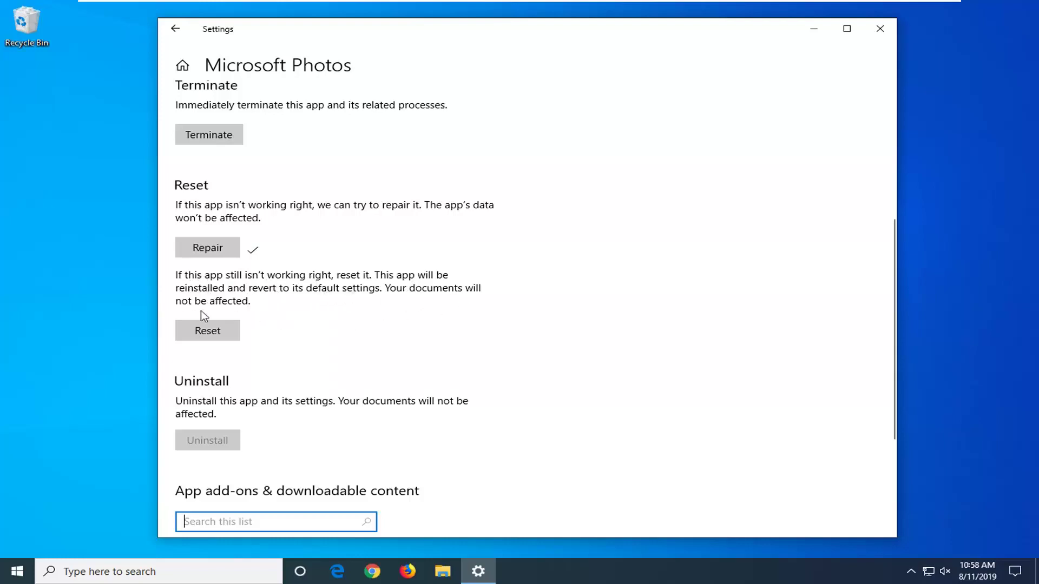
- Reset Microsoft Photos, confirming that its app data will be deleted
left_click(222, 331)
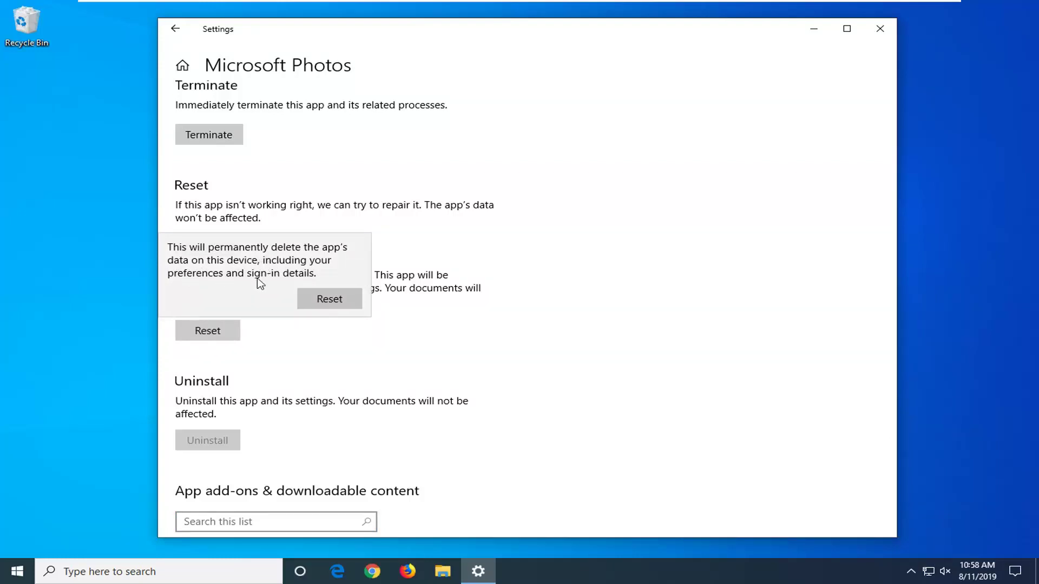
left_click(307, 297)
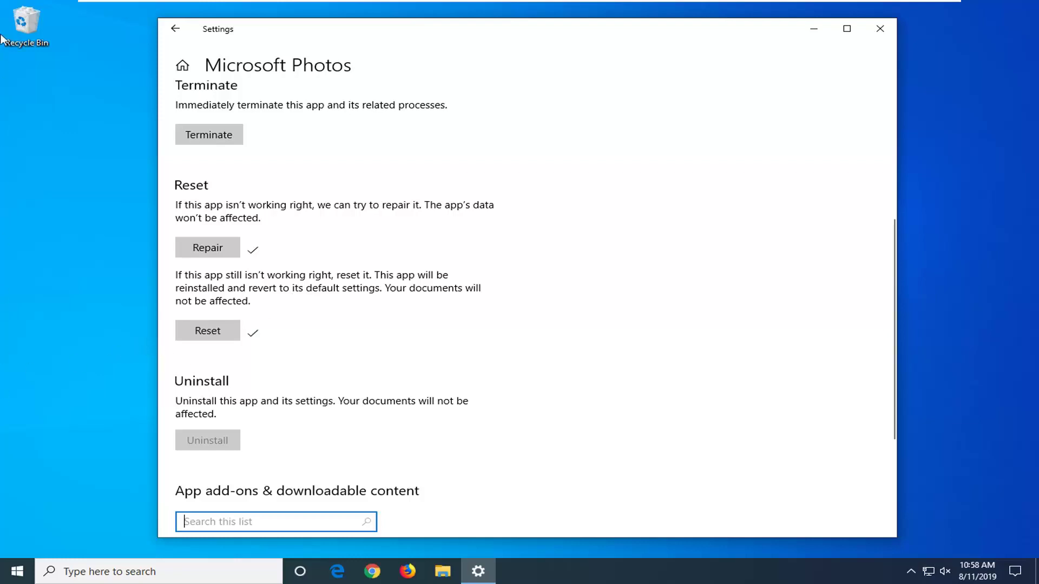
- Close Settings and launch Windows PowerShell as administrator, centring its window on screen
left_click(880, 28)
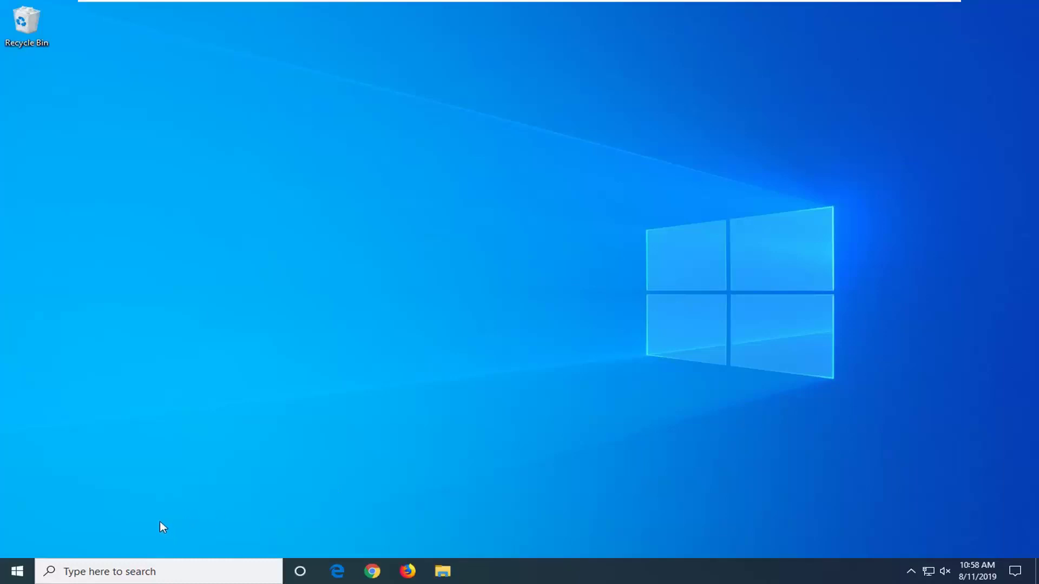
left_click(4, 580)
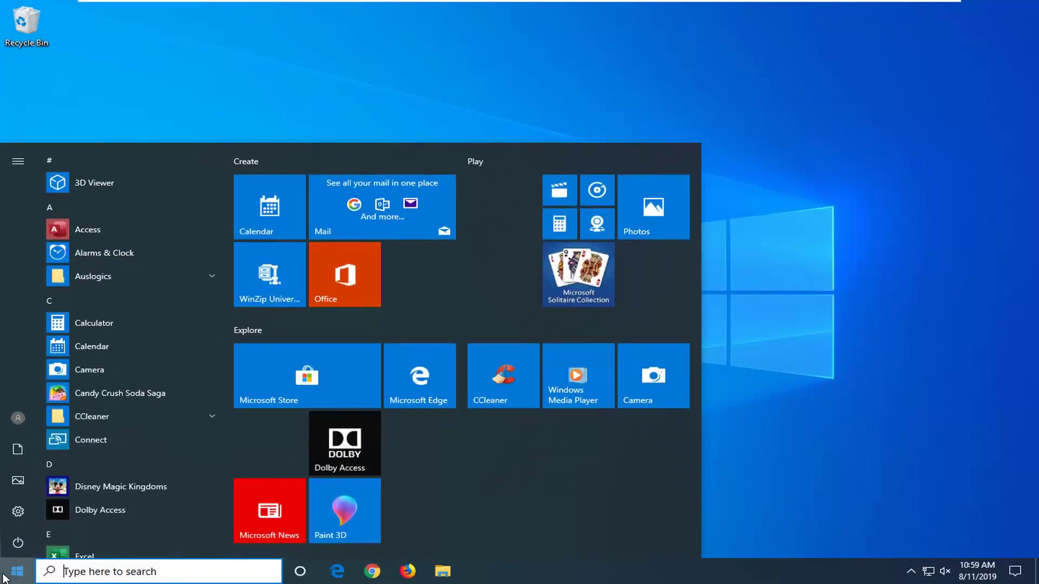
type("windows powershell")
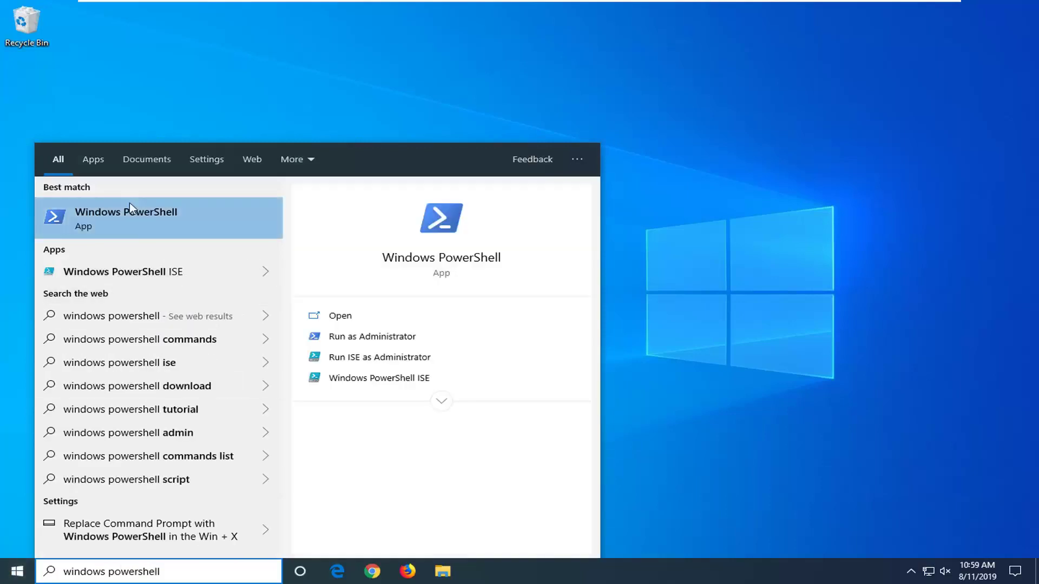
right_click(135, 222)
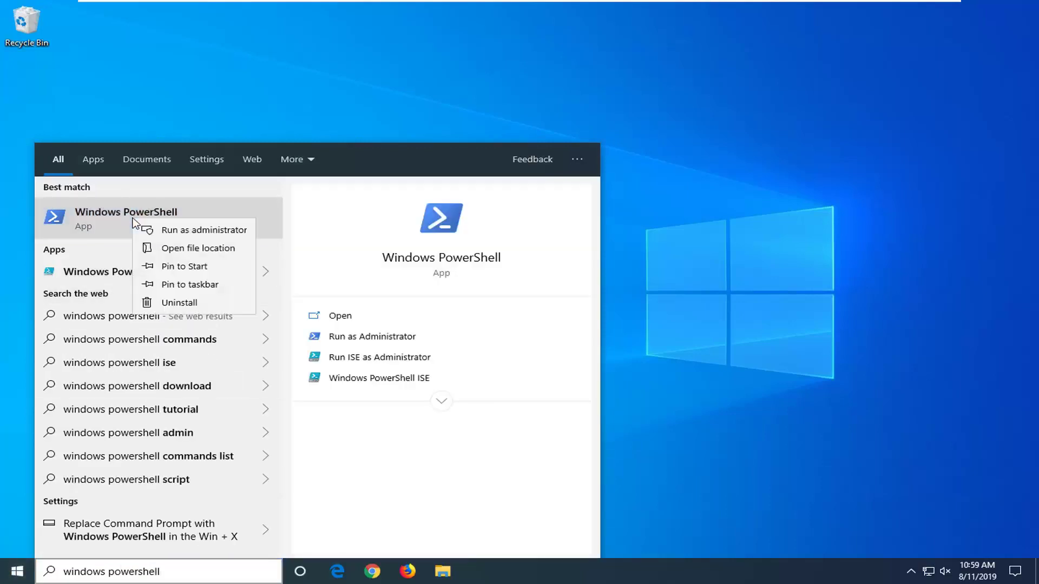
left_click(184, 229)
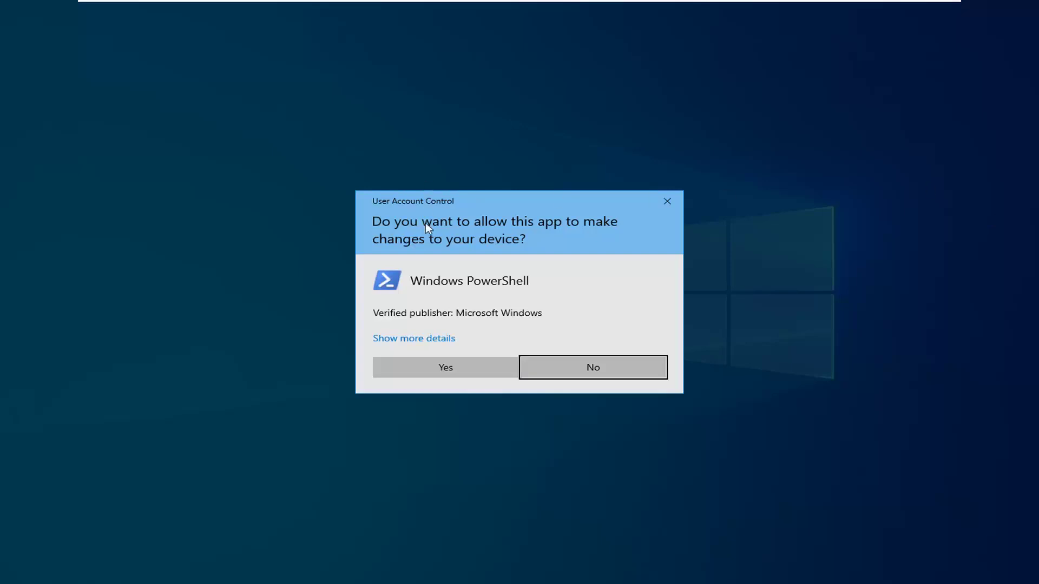
left_click(426, 367)
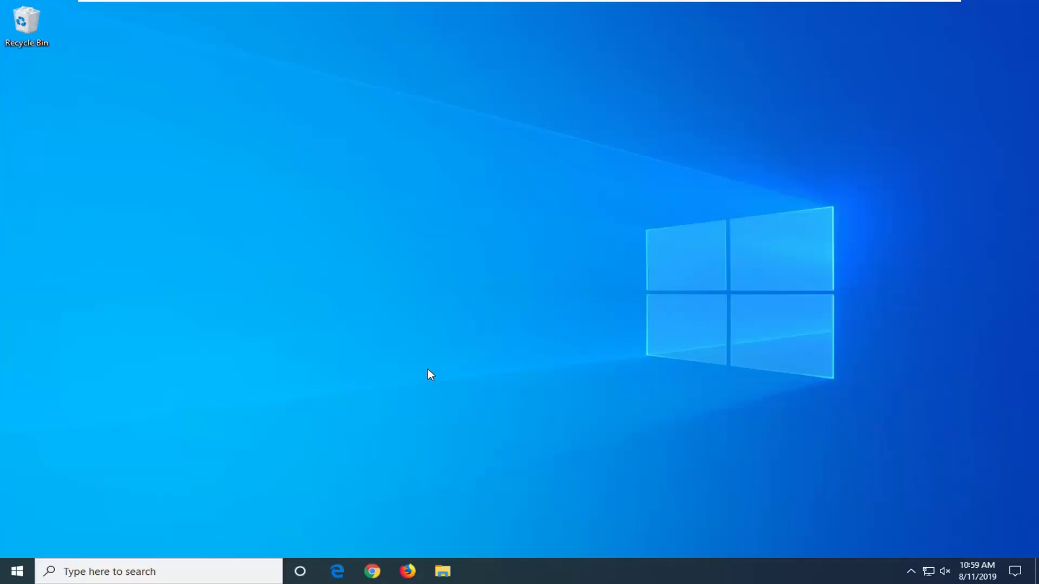
left_click_drag(393, 47, 576, 48)
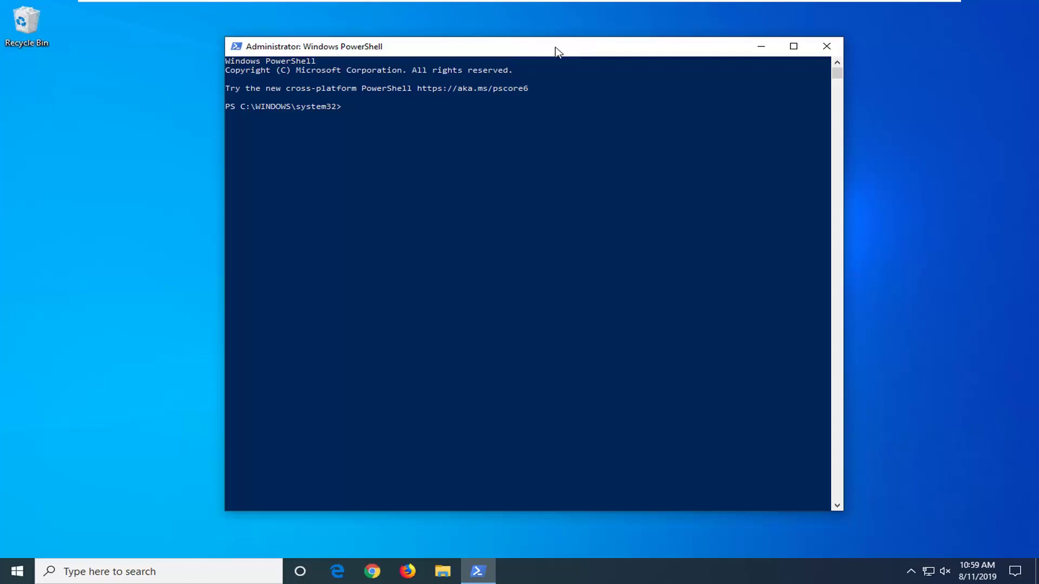
- Paste and run the Get-AppXPackage re-register command, then review its 'Cannot find path' errors
right_click(554, 47)
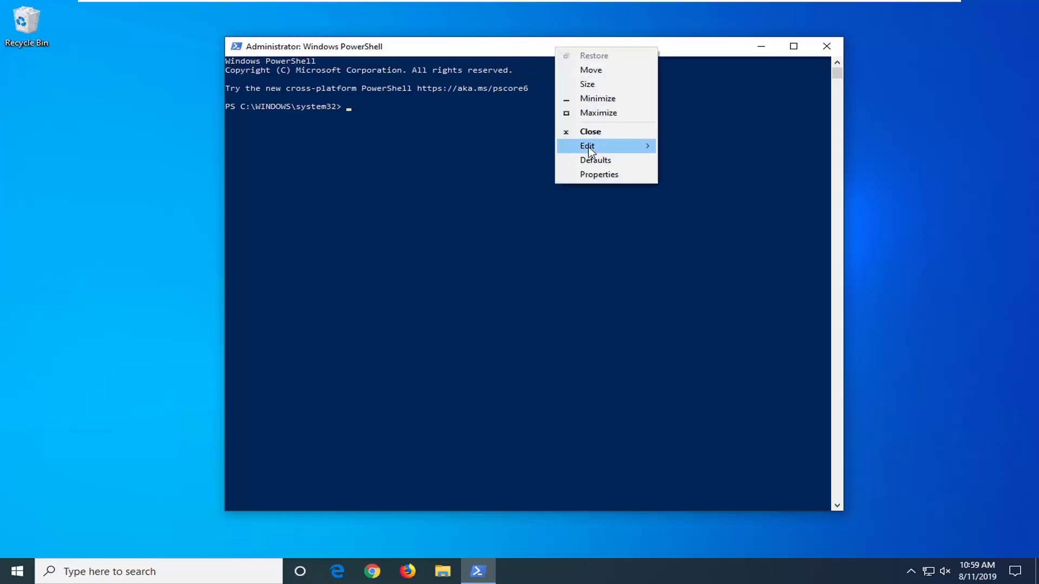
mouse_move(589, 147)
left_click(693, 172)
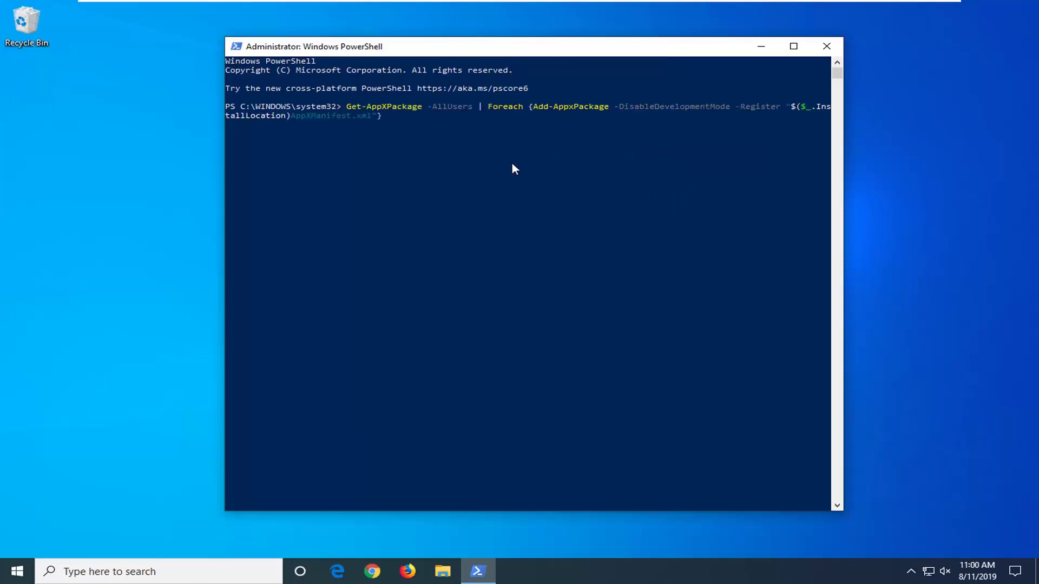
key("Return")
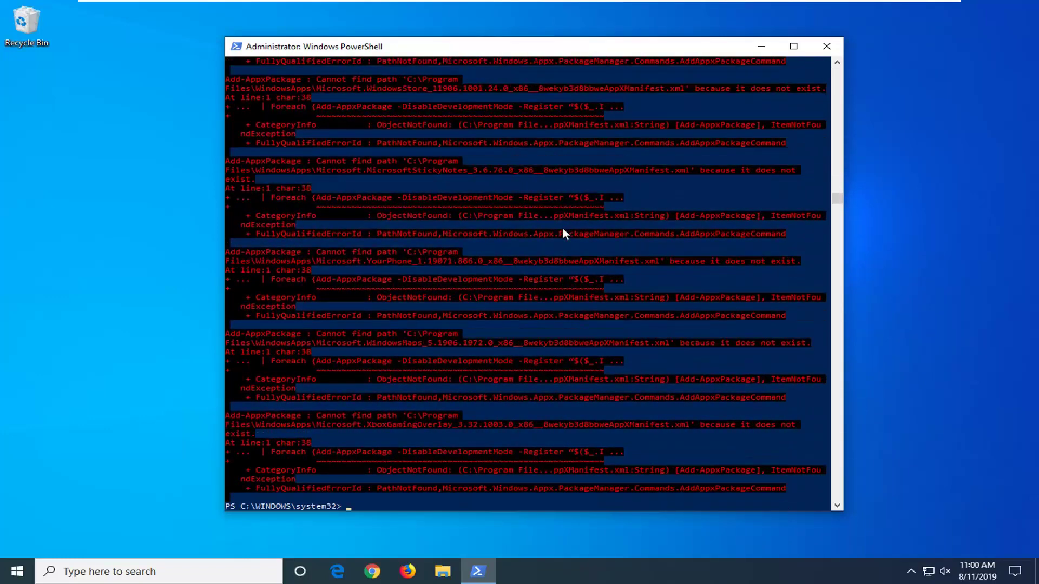
scroll(563, 232, "up", 9)
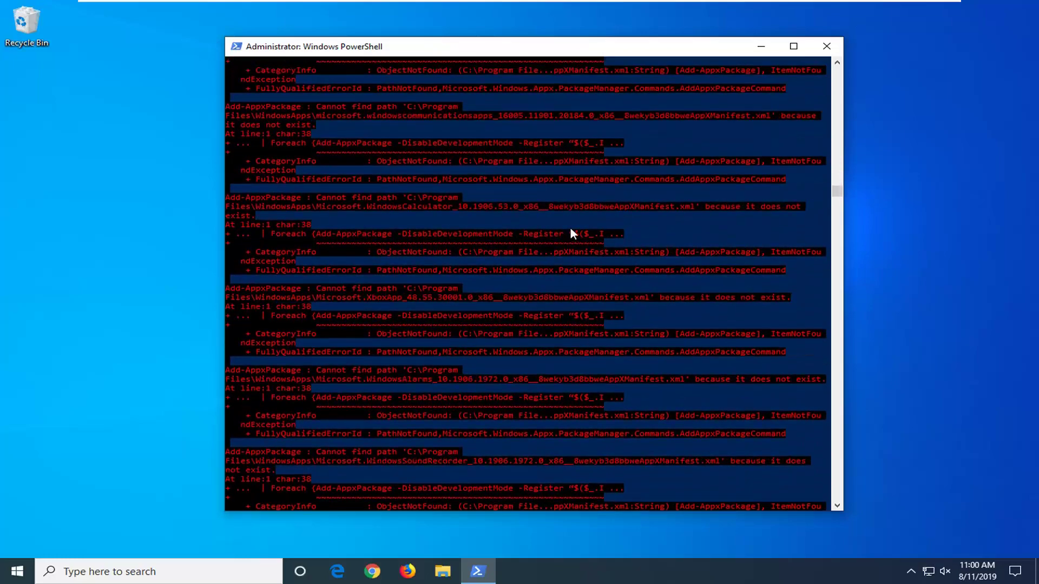
scroll(587, 233, "down", 9)
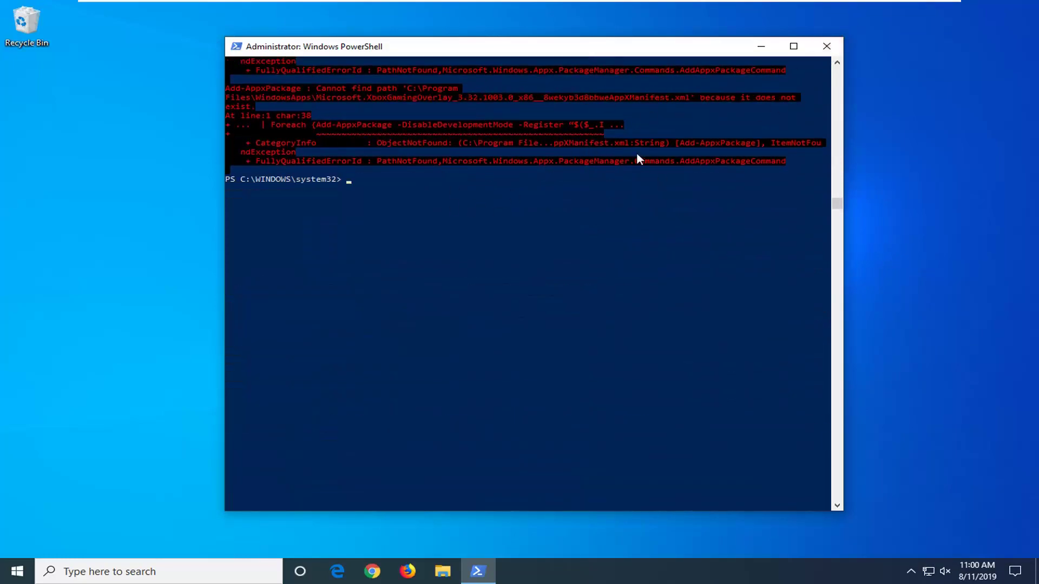
- Close PowerShell and launch Command Prompt (cmd) as administrator
left_click(825, 47)
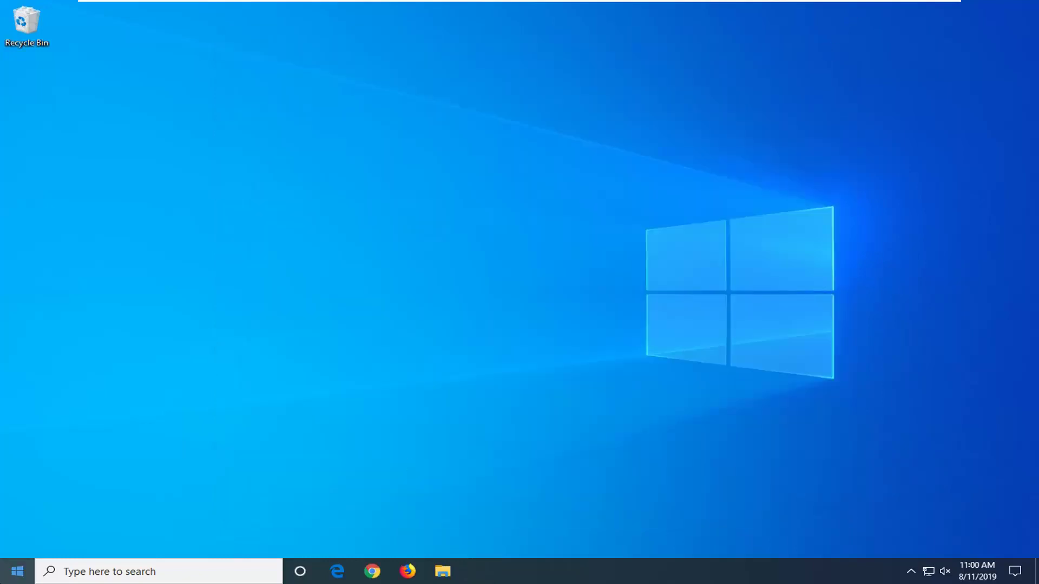
left_click(3, 578)
type("cmd")
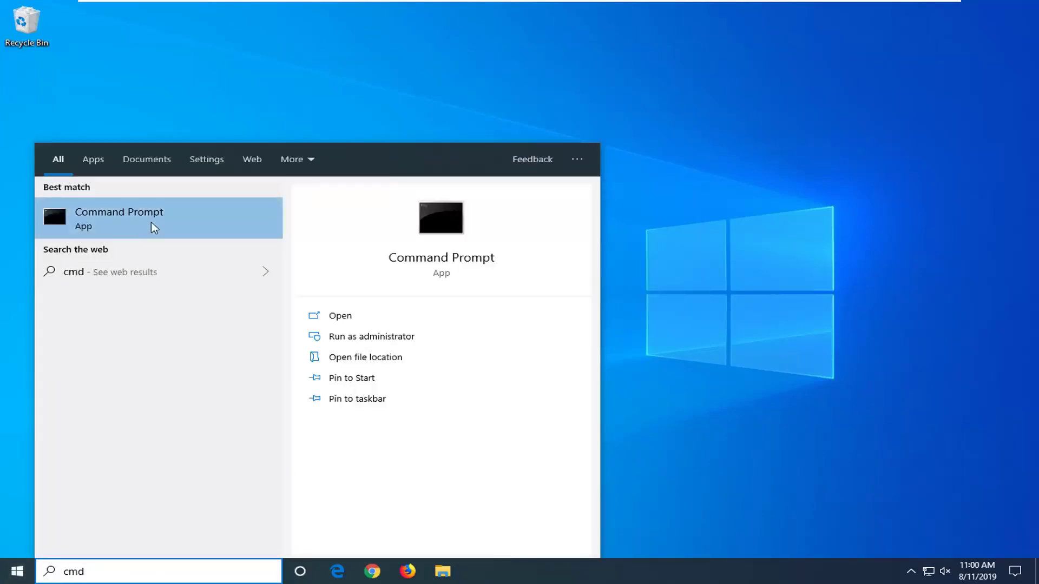
right_click(137, 223)
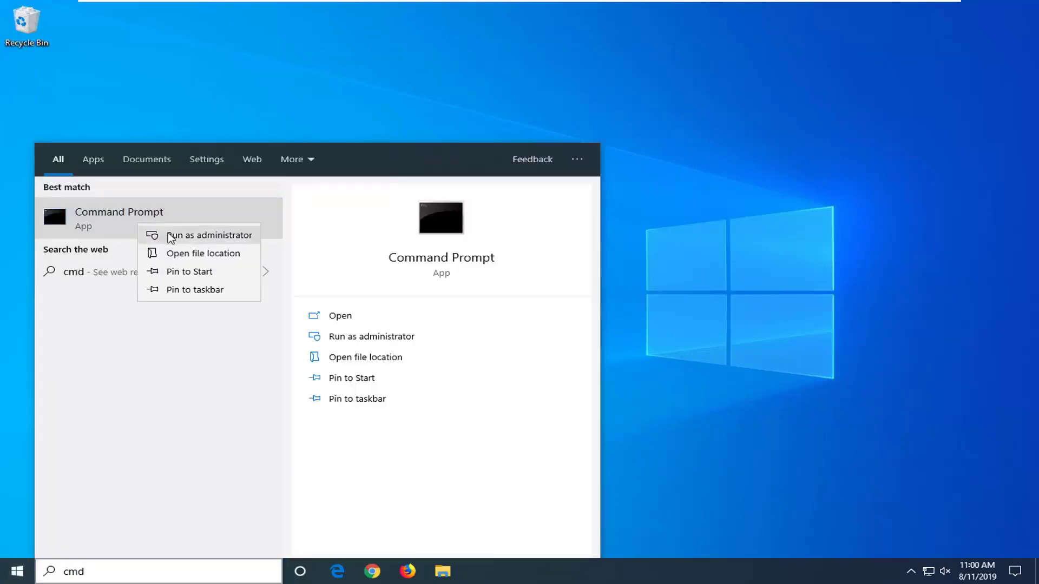
left_click(158, 234)
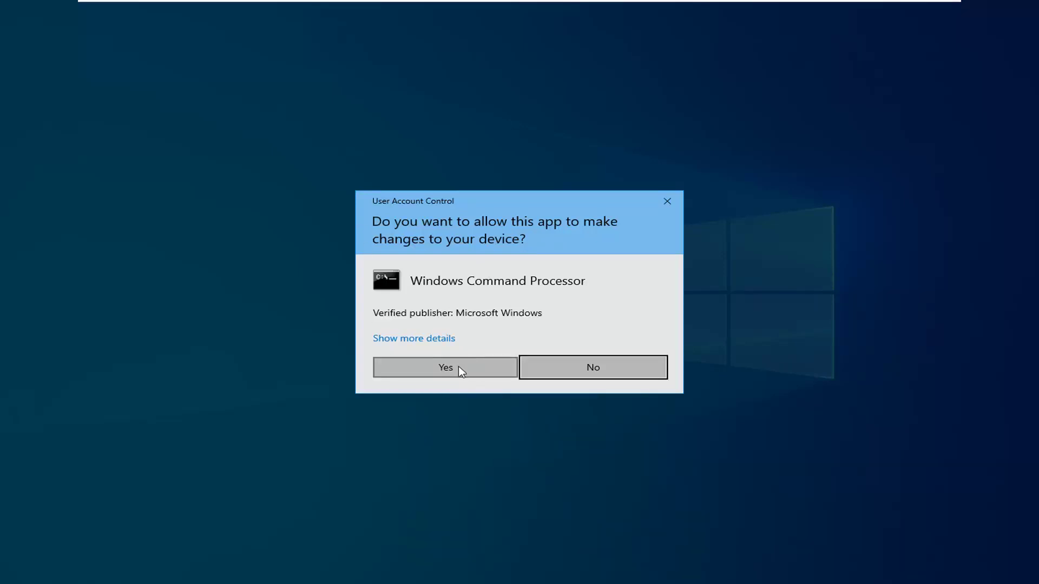
left_click(460, 369)
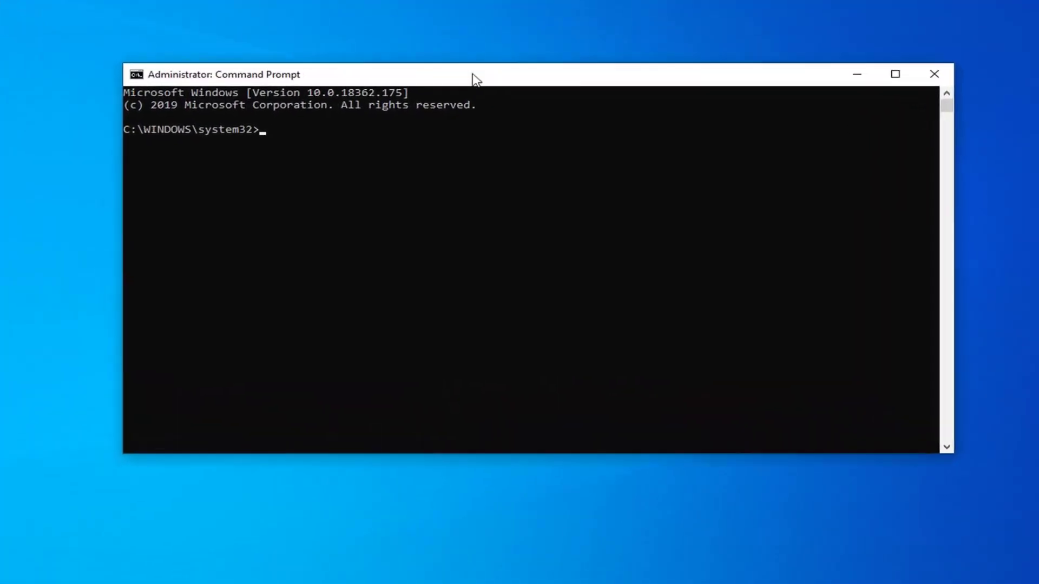
- Paste and run DISM.exe /Online /Cleanup-image /Restorehealth in the elevated Command Prompt
right_click(494, 78)
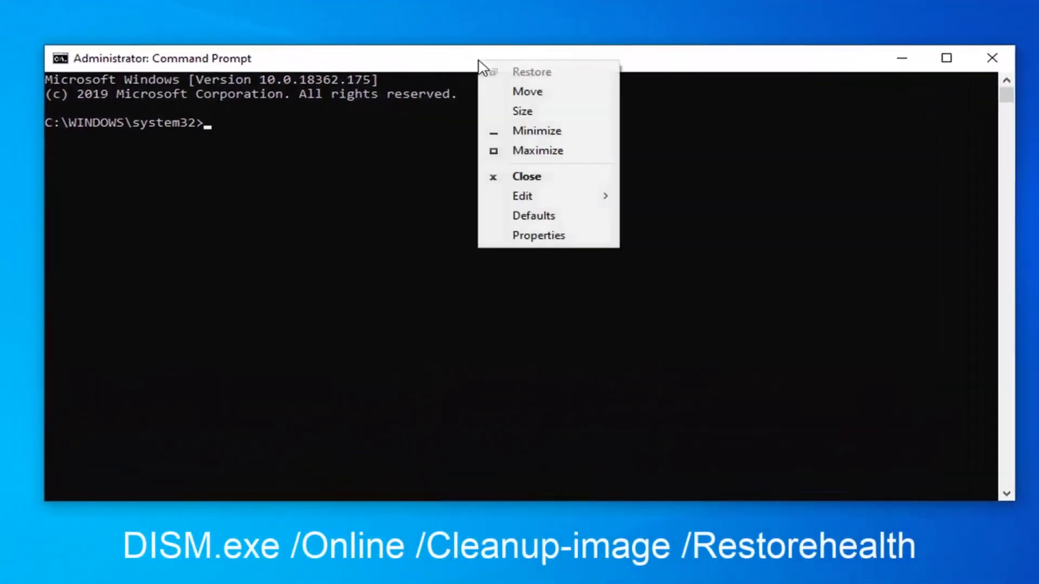
mouse_move(514, 206)
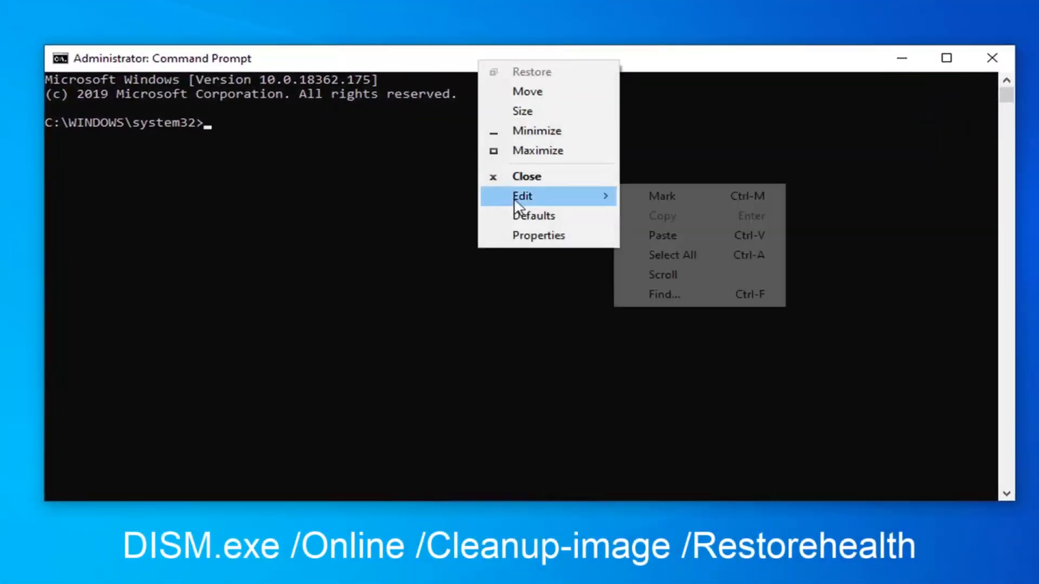
left_click(661, 237)
key("Return")
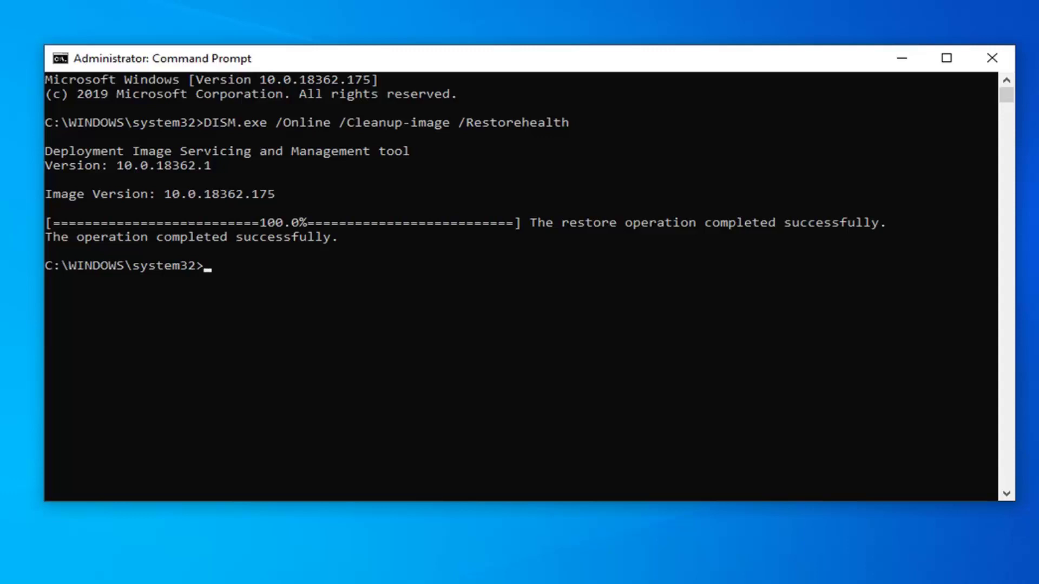
- Run sfc /scannow at the system32 prompt; it reaches 100% with no integrity violations
right_click(526, 60)
mouse_move(598, 189)
left_click(747, 230)
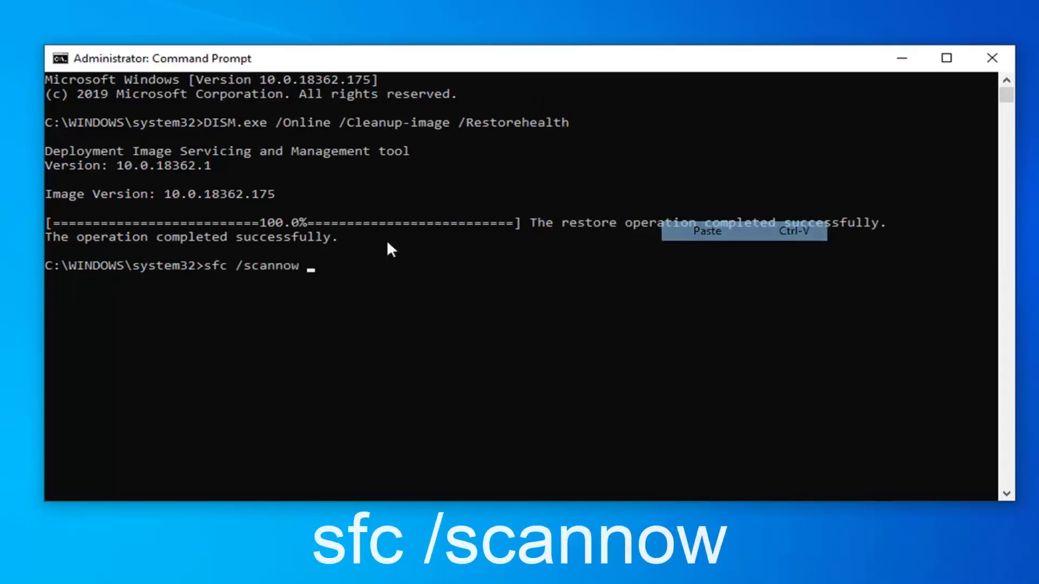
key("Return")
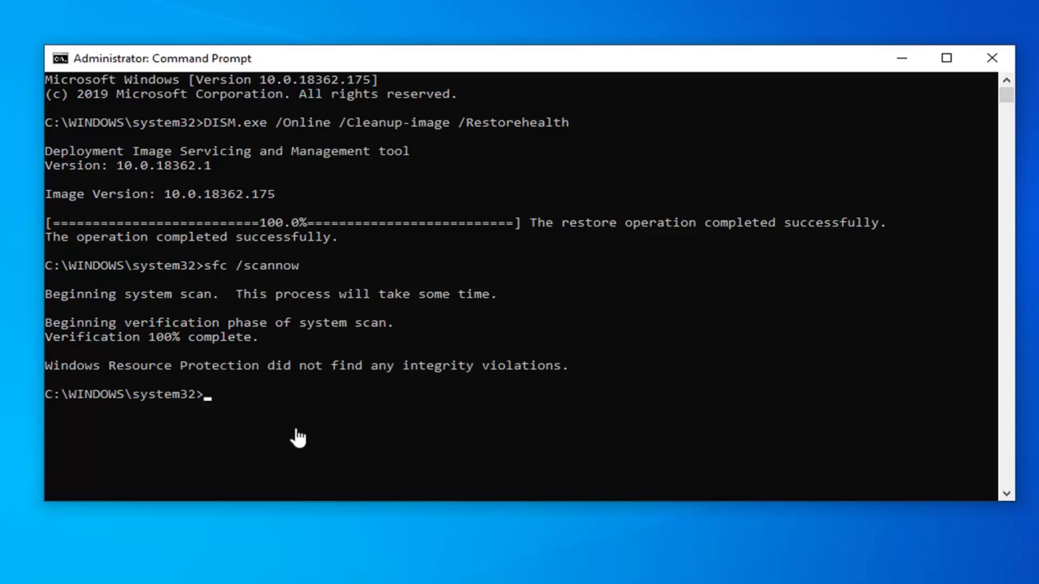
left_click(991, 57)
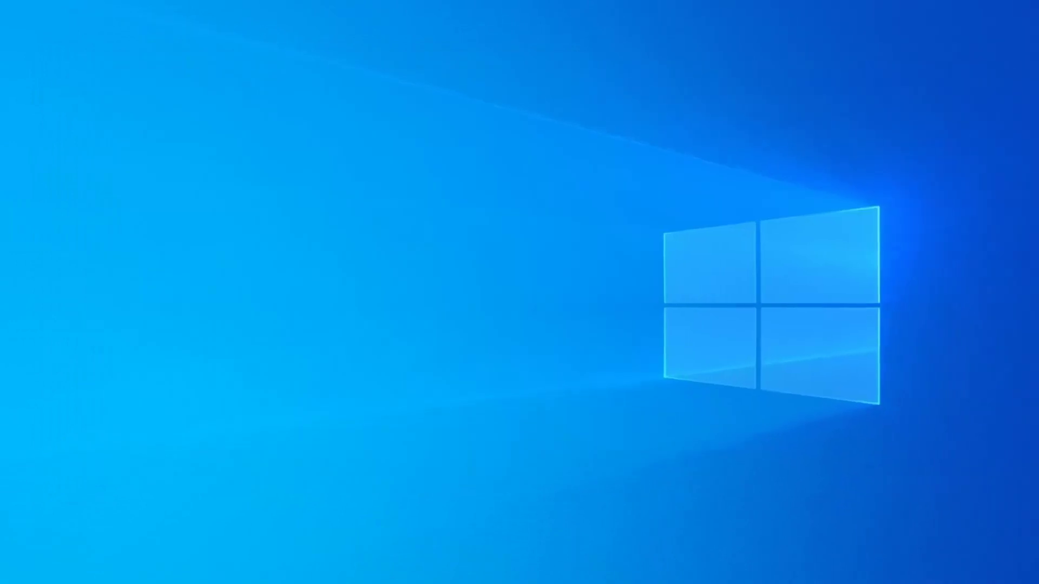